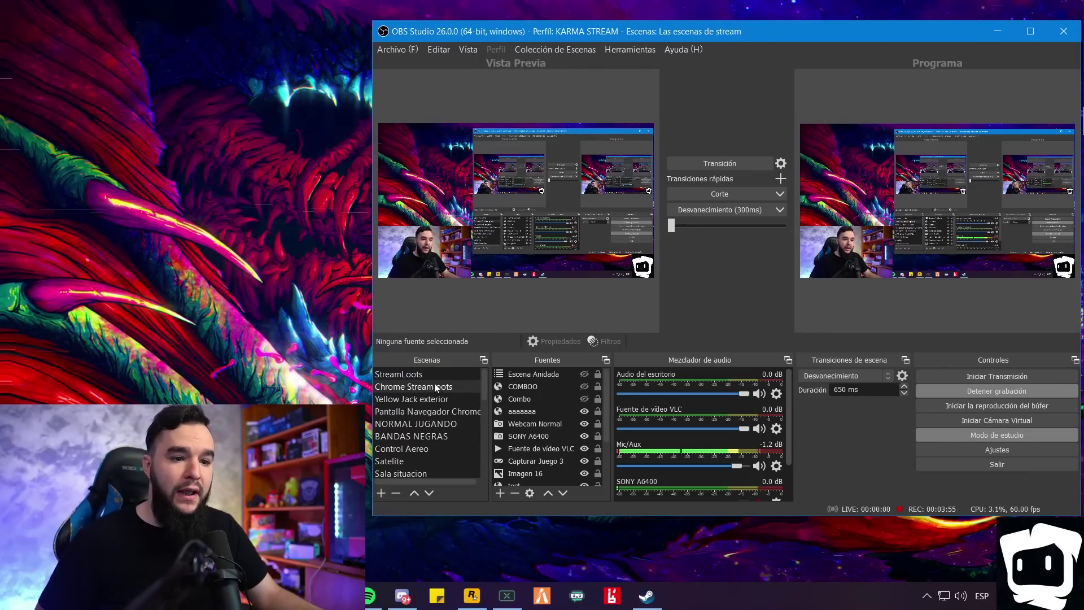
# Step: Load the NORMAL JUGANDO scene into the preview and hide its screen capture source
pyautogui.click(429, 424)
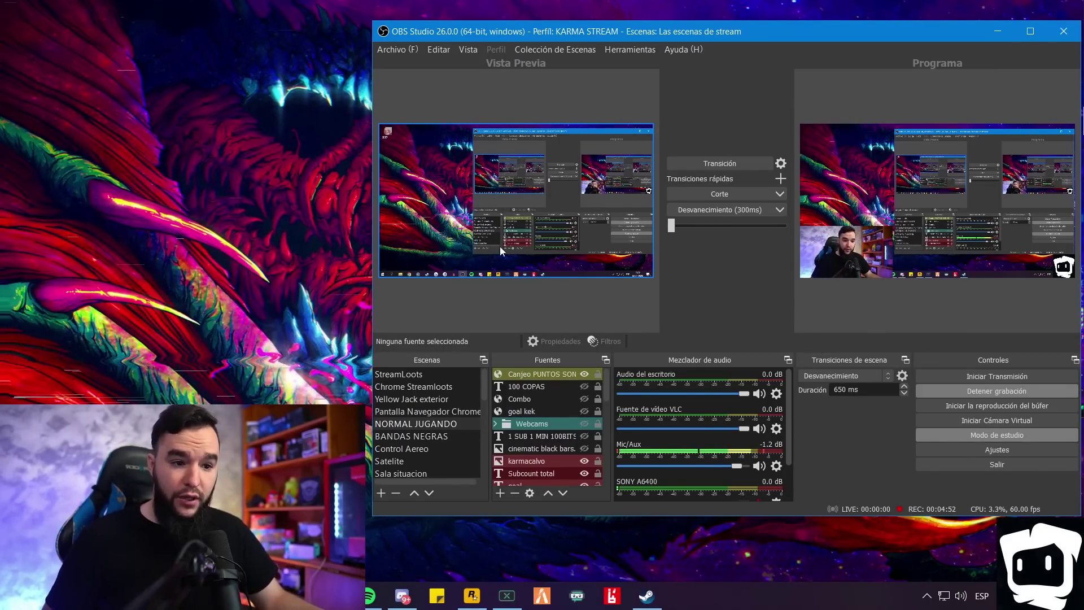
pyautogui.scroll(-5, 551, 436)
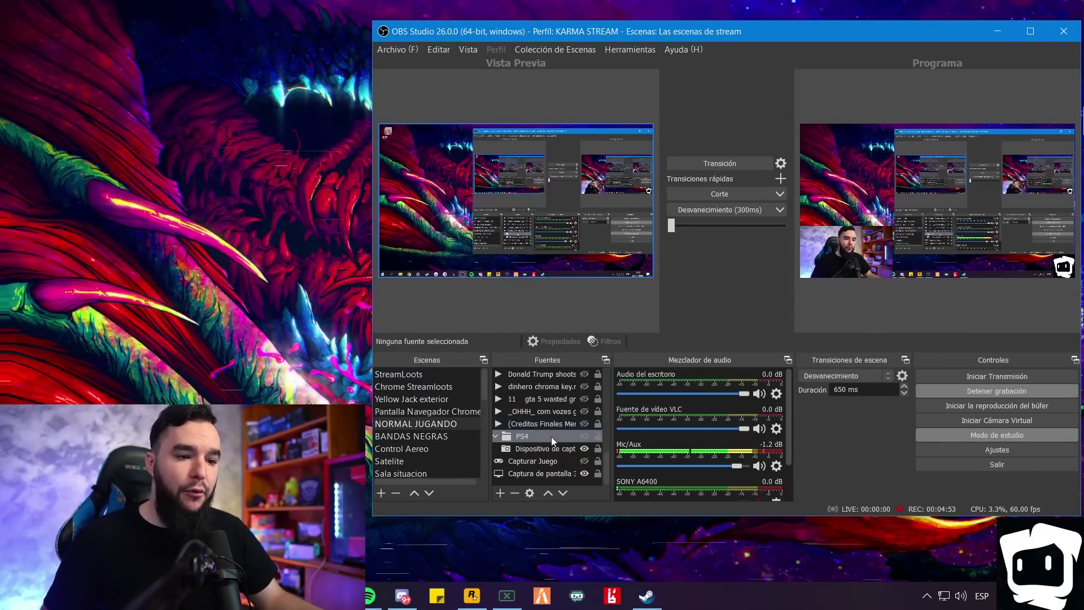
pyautogui.click(584, 474)
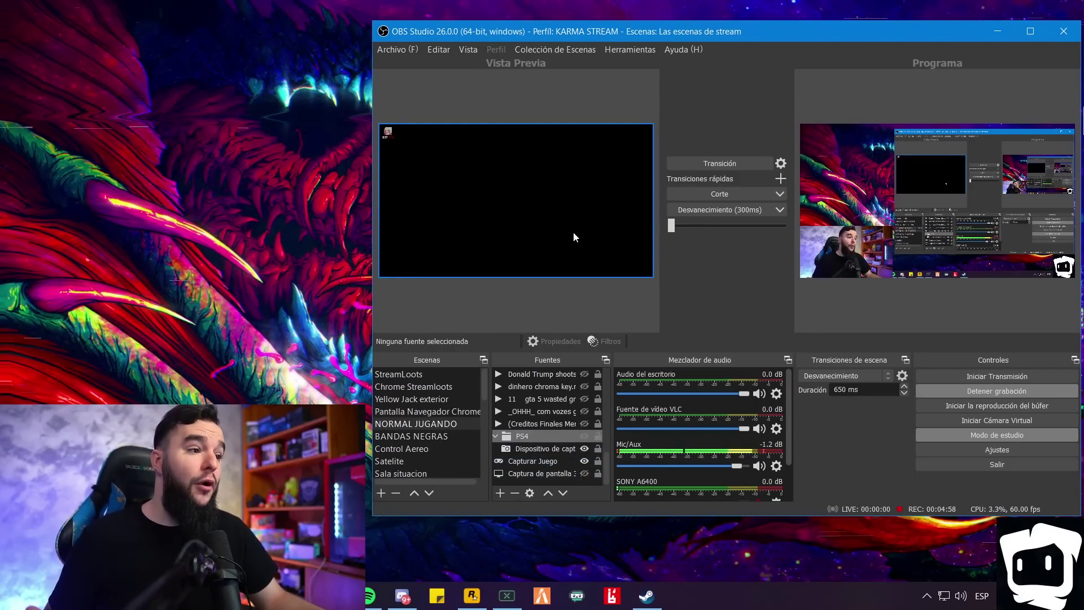
# Step: Transition the previewed scene to the program output, swap the scenes back, and turn off studio mode
pyautogui.click(708, 162)
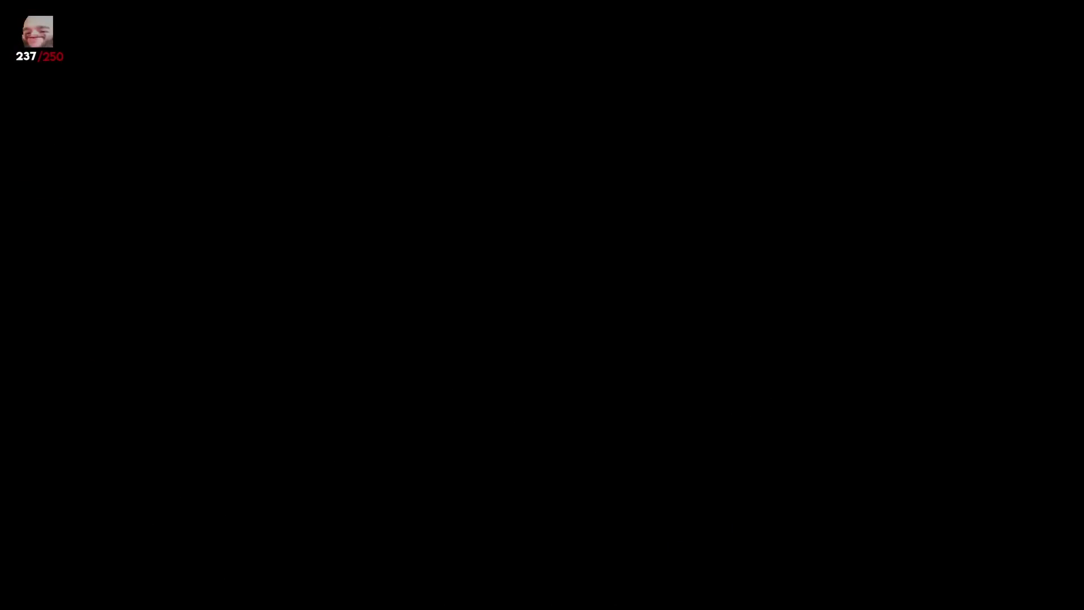
pyautogui.click(716, 161)
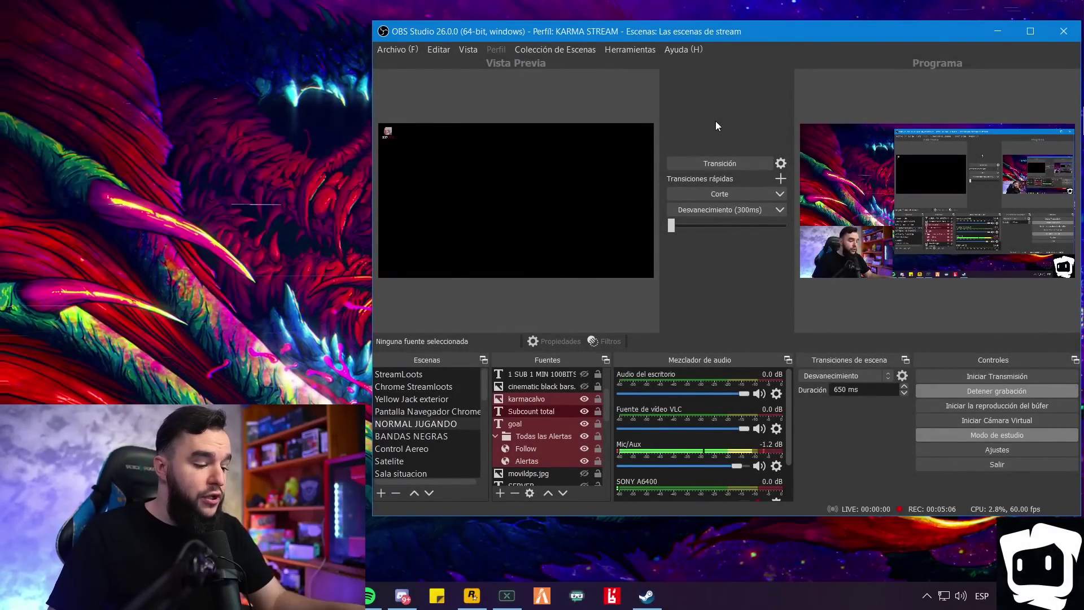
pyautogui.click(981, 435)
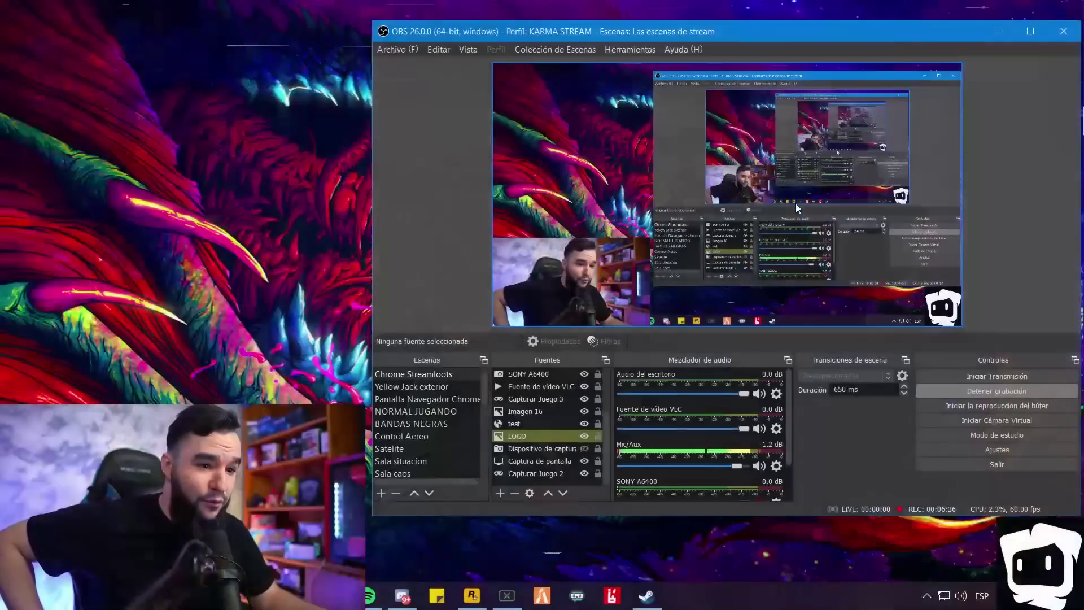
# Step: Look through the sources of the Chrome Streamloots scene and select the LOGO image source
pyautogui.scroll(2, 559, 421)
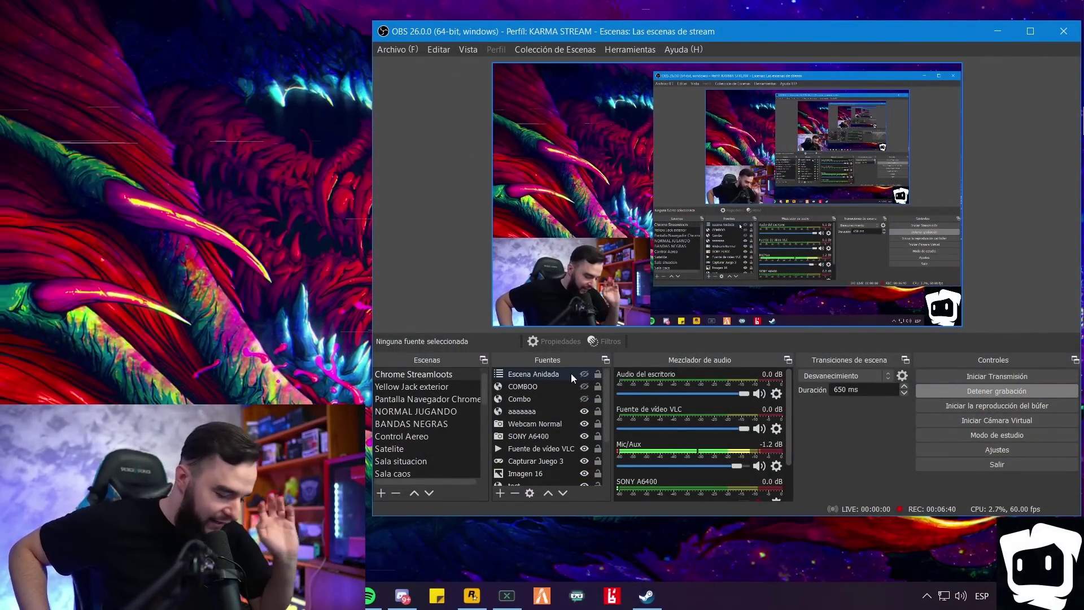
pyautogui.click(439, 425)
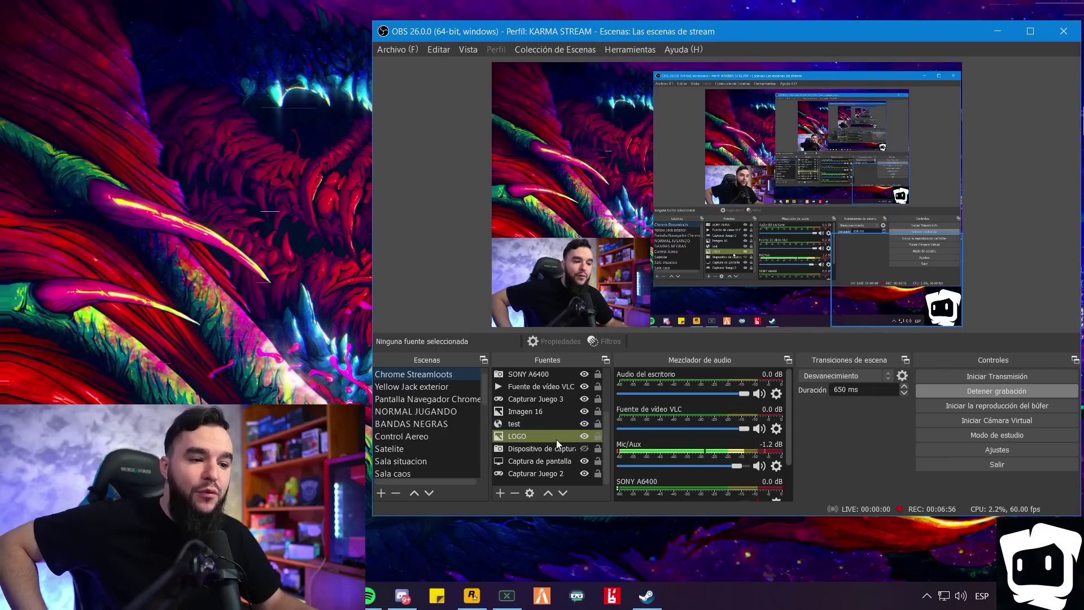
pyautogui.scroll(2, 557, 439)
pyautogui.scroll(-2, 557, 440)
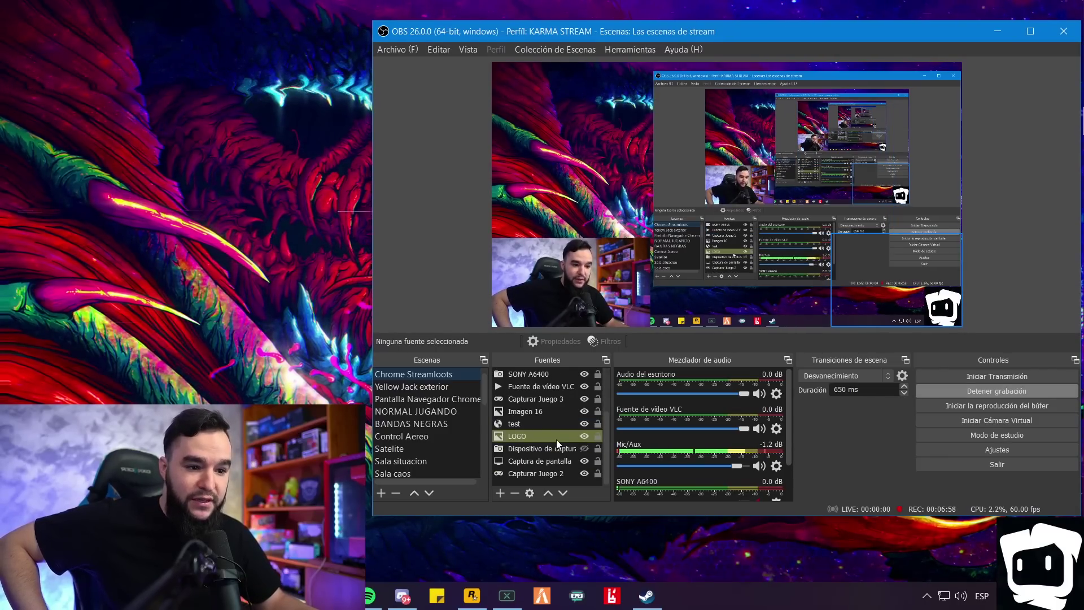
pyautogui.click(514, 436)
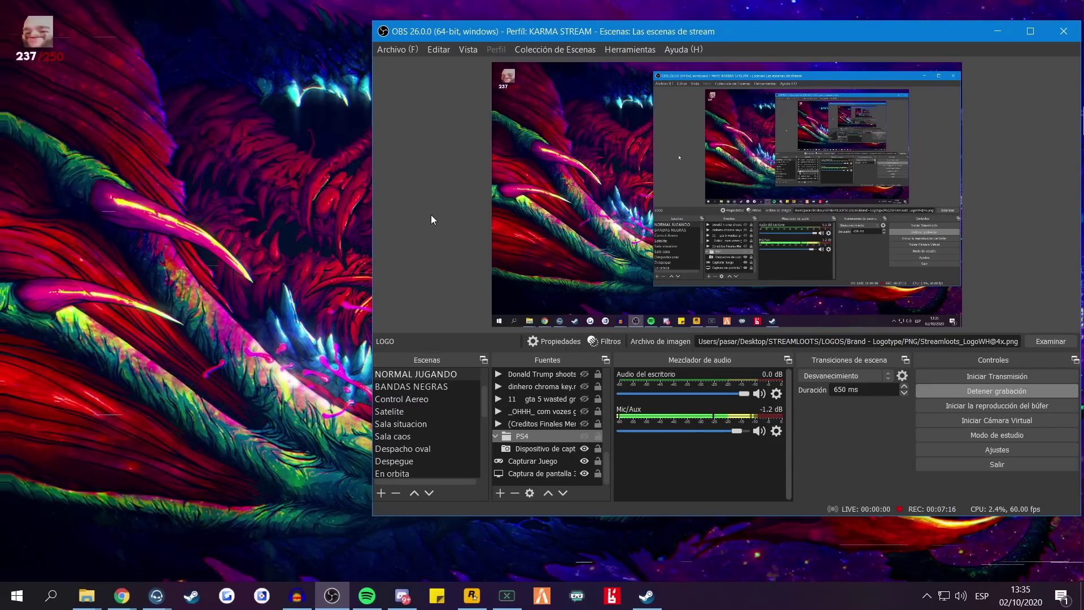
# Step: Examine the full source list of the NORMAL JUGANDO scene, from the channel-points source and Webcams group down to the PS4 group and captures
pyautogui.scroll(5, 548, 442)
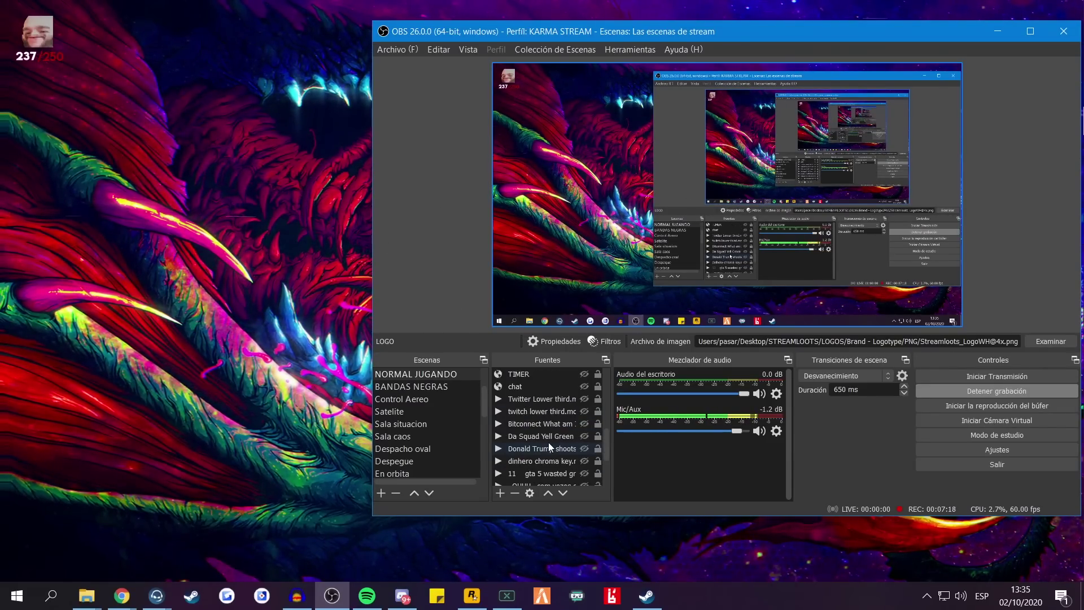
pyautogui.scroll(1, 550, 446)
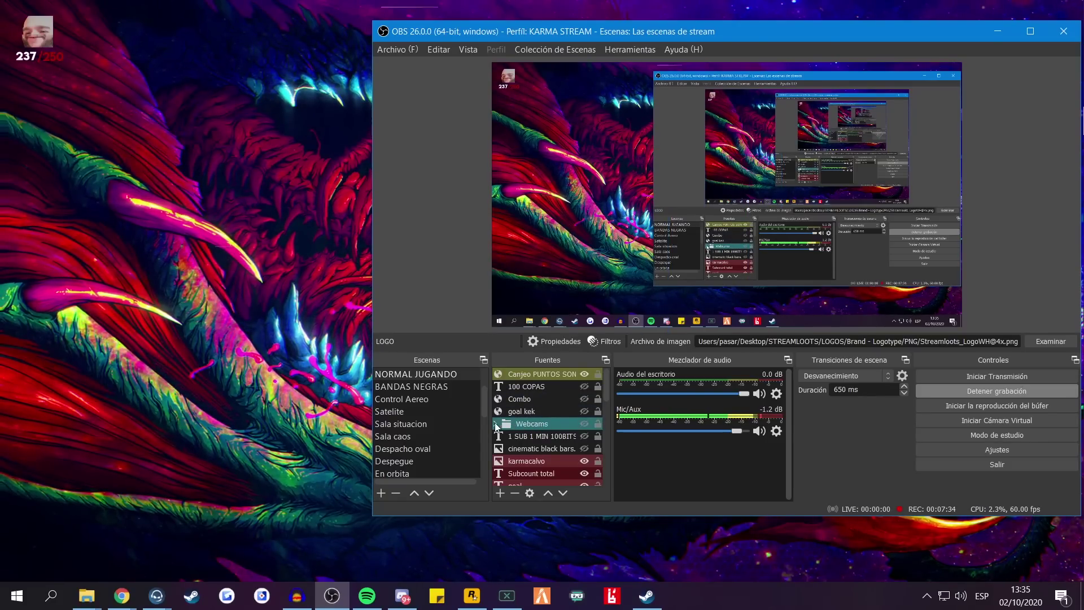
pyautogui.scroll(-1, 536, 428)
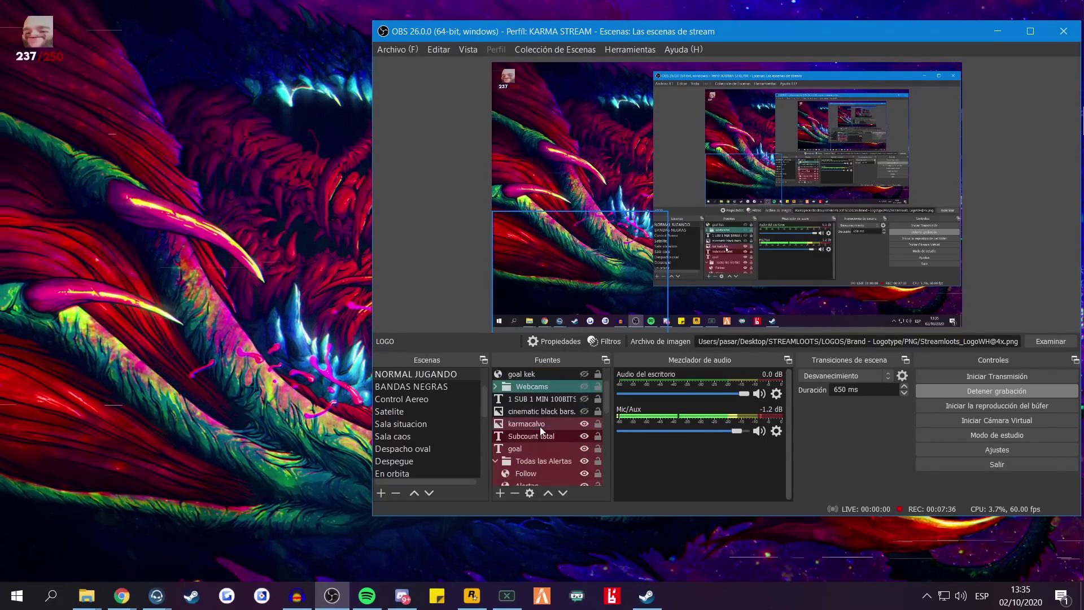
pyautogui.scroll(-1, 533, 415)
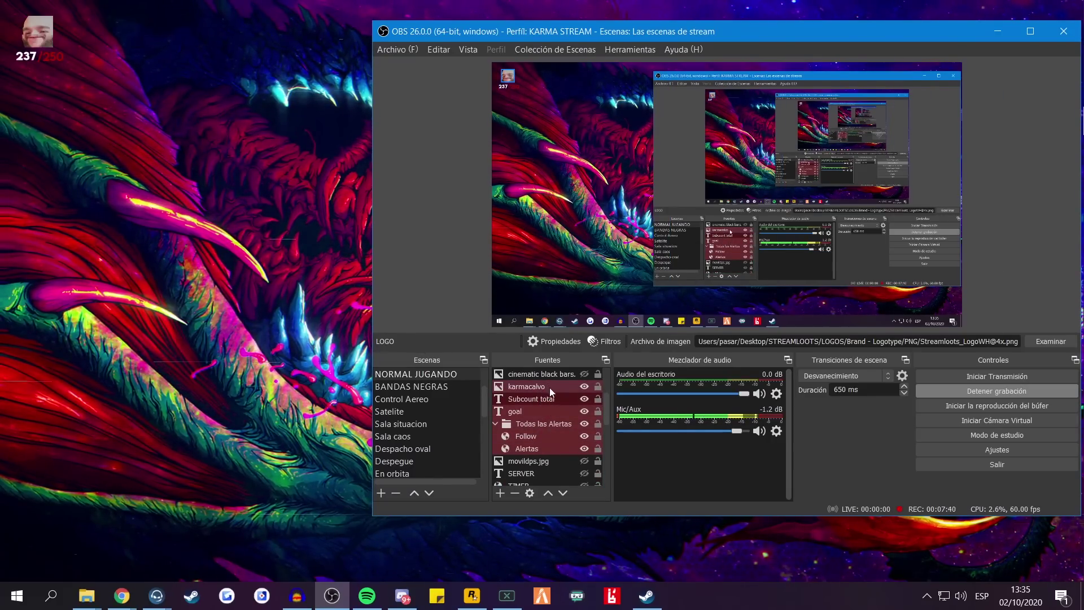
pyautogui.scroll(-3, 552, 442)
pyautogui.scroll(-1, 558, 435)
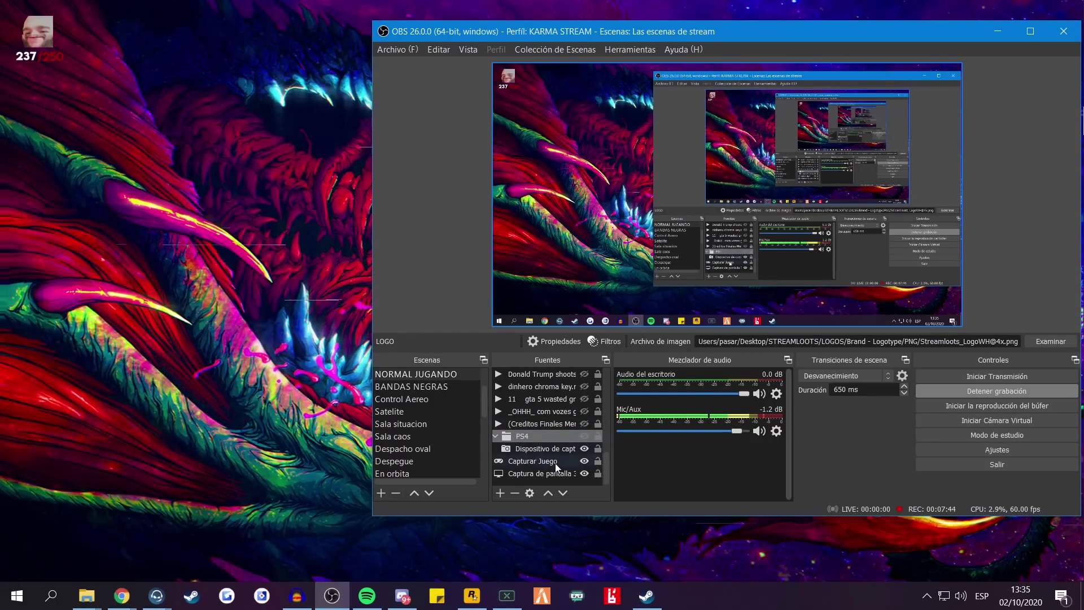
pyautogui.scroll(5, 547, 429)
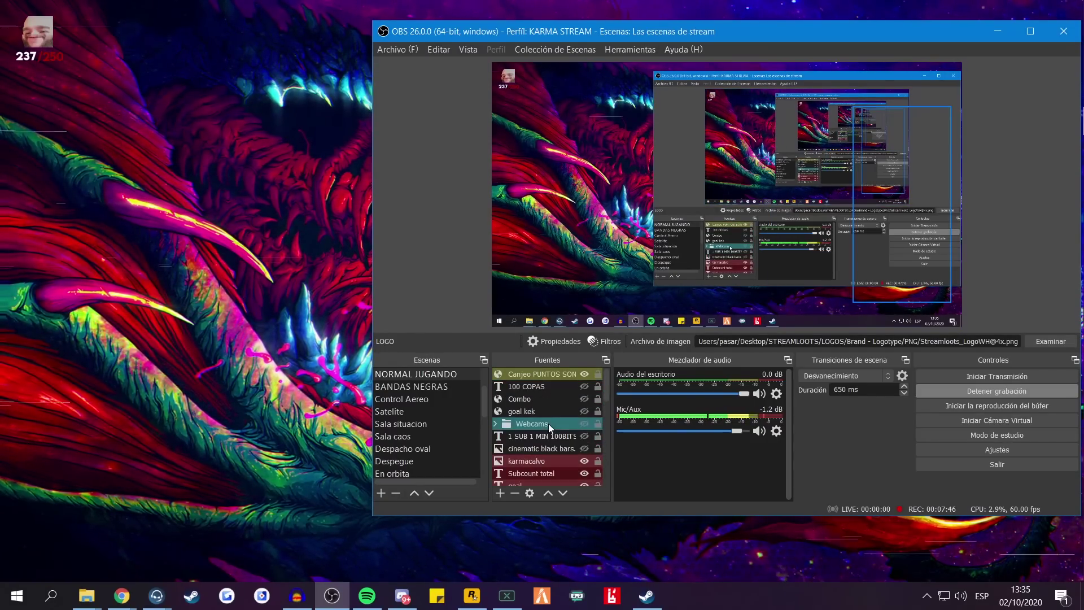
pyautogui.scroll(-5, 542, 401)
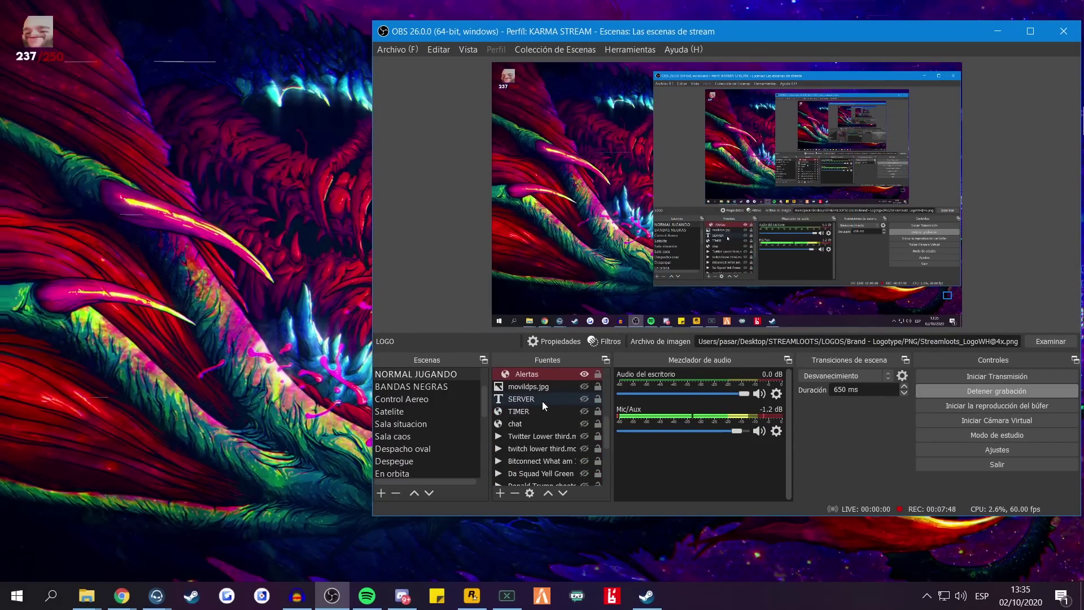
pyautogui.scroll(-1, 543, 419)
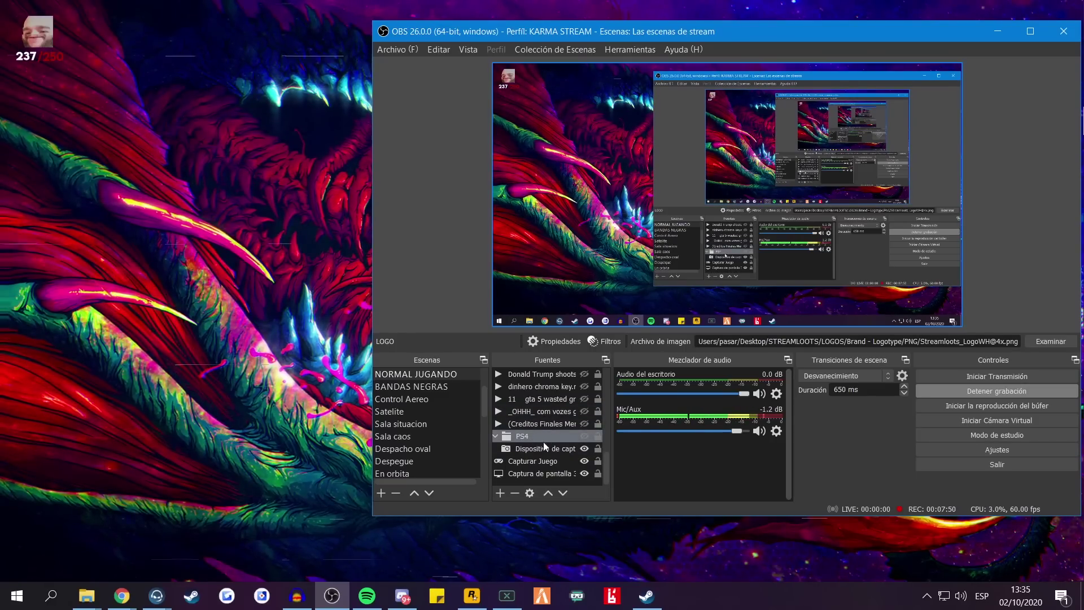
# Step: Show the PS4 group in the NORMAL JUGANDO scene and hide it again
pyautogui.click(584, 436)
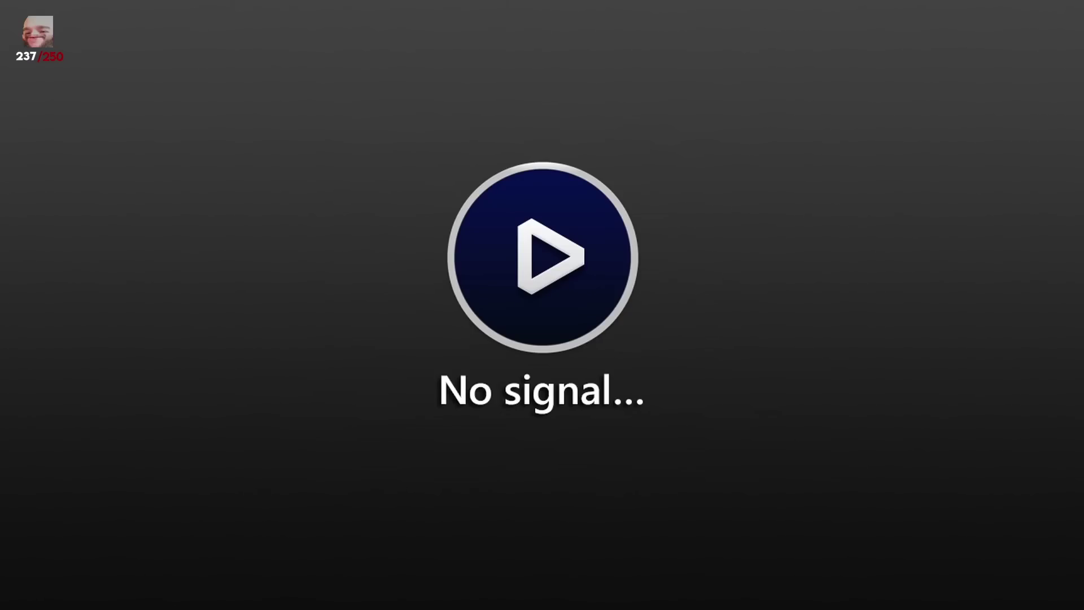
pyautogui.click(584, 436)
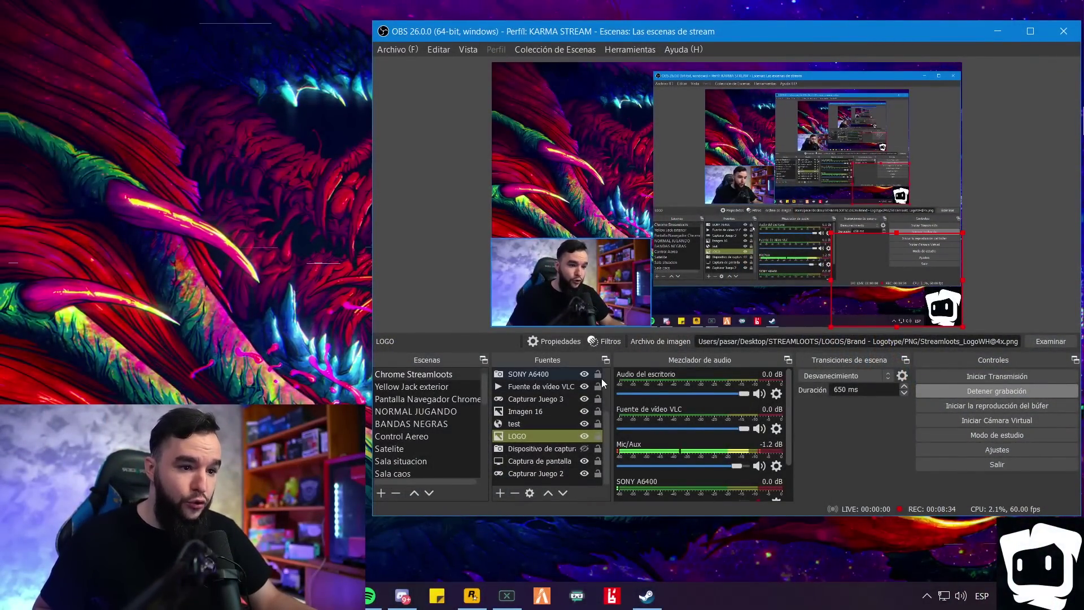
# Step: Hide and show the SONY A6400 camera source in the Chrome Streamloots scene and lock it in place
pyautogui.click(585, 375)
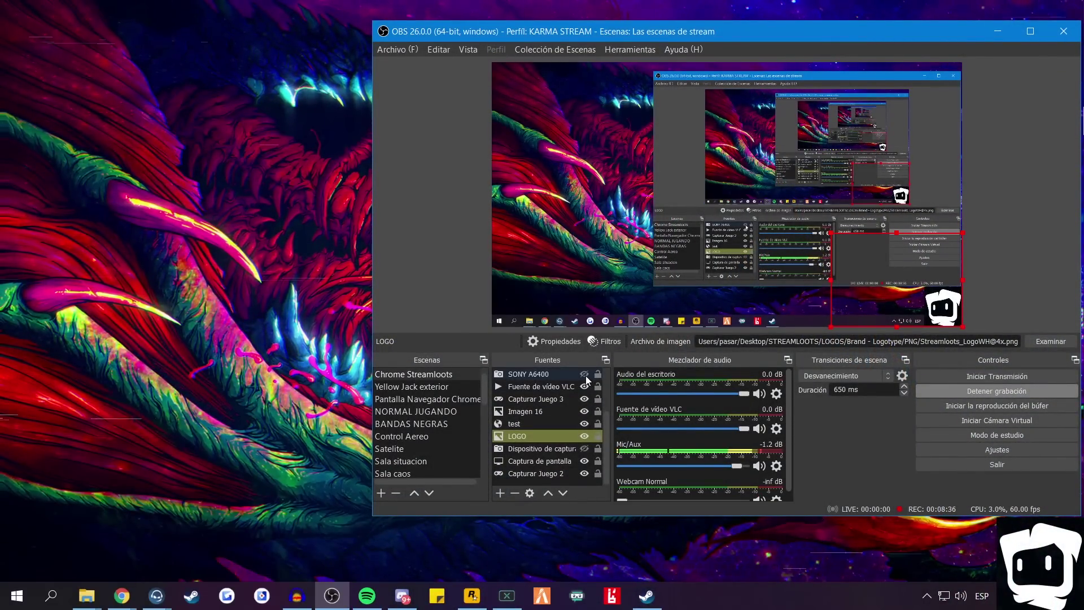
pyautogui.click(585, 375)
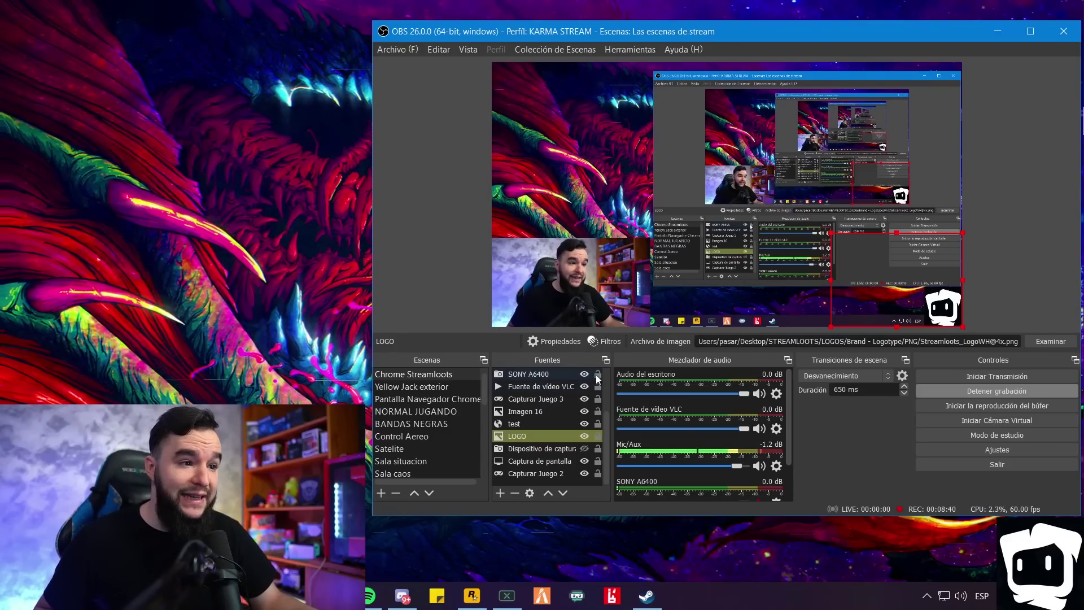
pyautogui.click(597, 375)
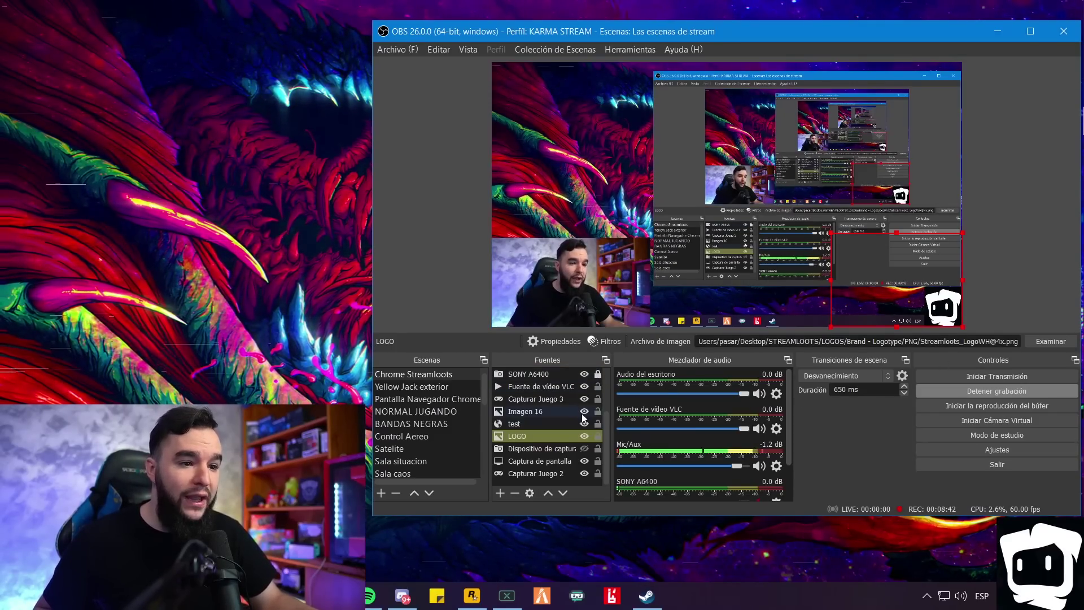
pyautogui.click(571, 277)
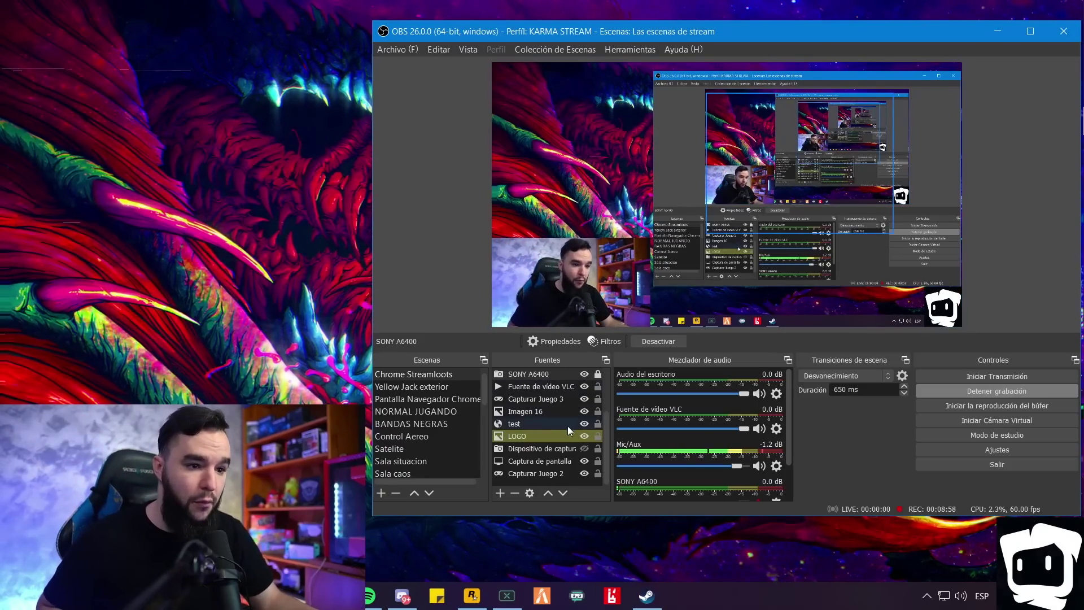
# Step: Select the Captura de pantalla source in the Chrome Streamloots scene and lock it
pyautogui.click(576, 461)
pyautogui.click(576, 171)
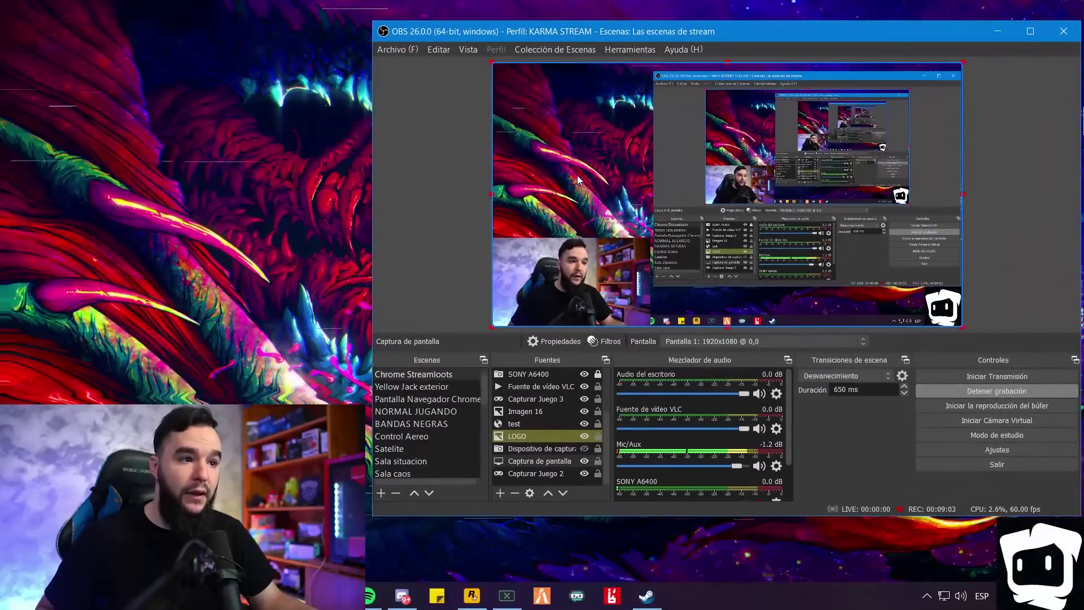
pyautogui.click(598, 460)
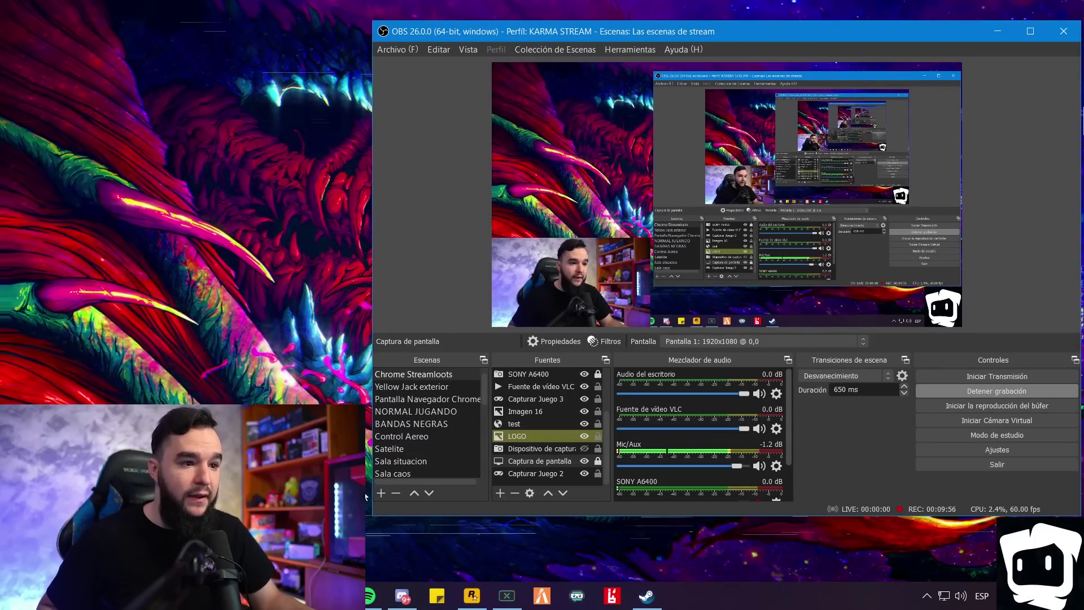
# Step: Examine the hotkey settings down to the show and hide shortcuts for Escena Anidada, and close the settings without applying changes
pyautogui.moveTo(580, 33); pyautogui.dragTo(641, 29)
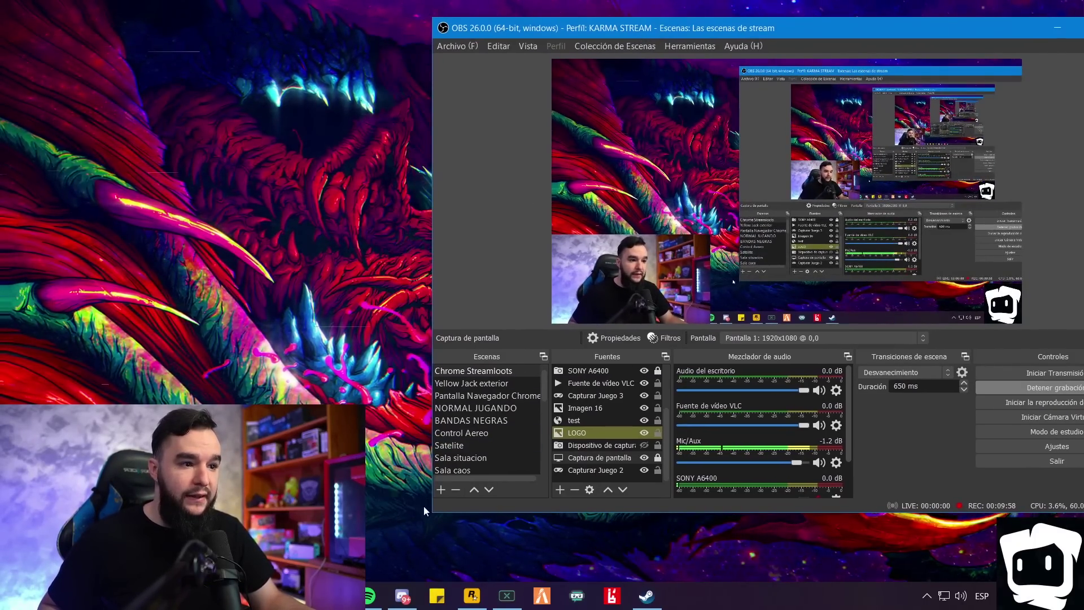
pyautogui.moveTo(726, 25); pyautogui.dragTo(575, 29)
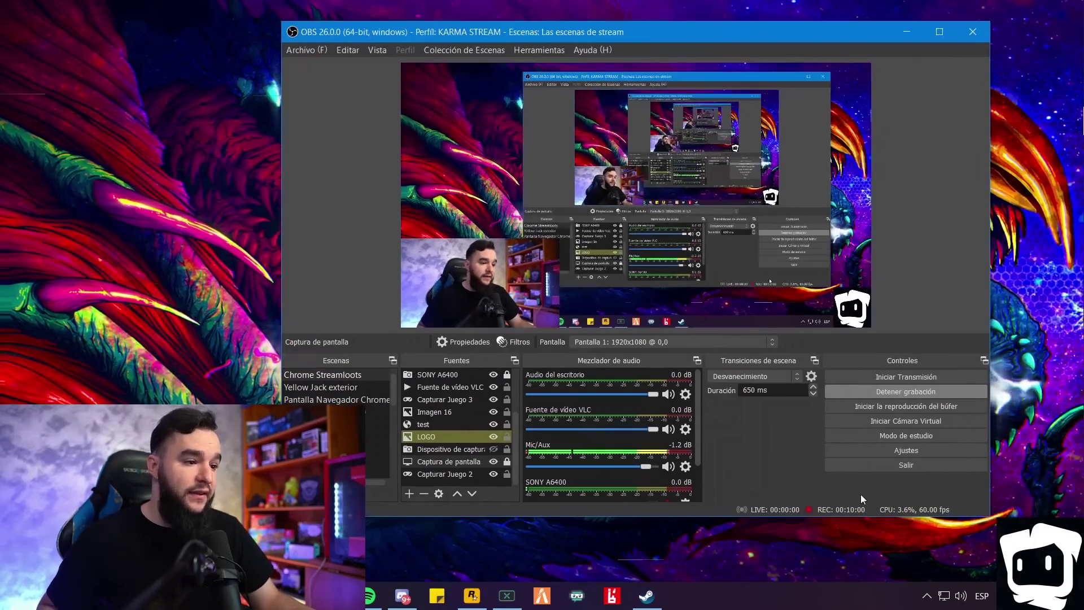
pyautogui.click(929, 451)
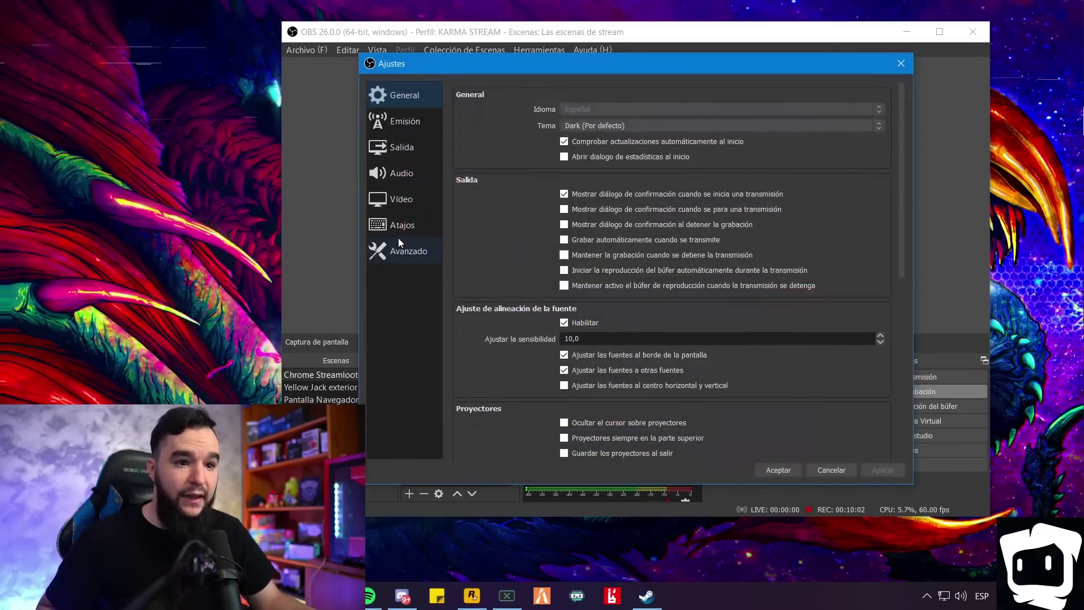
pyautogui.click(404, 228)
pyautogui.scroll(-8, 603, 156)
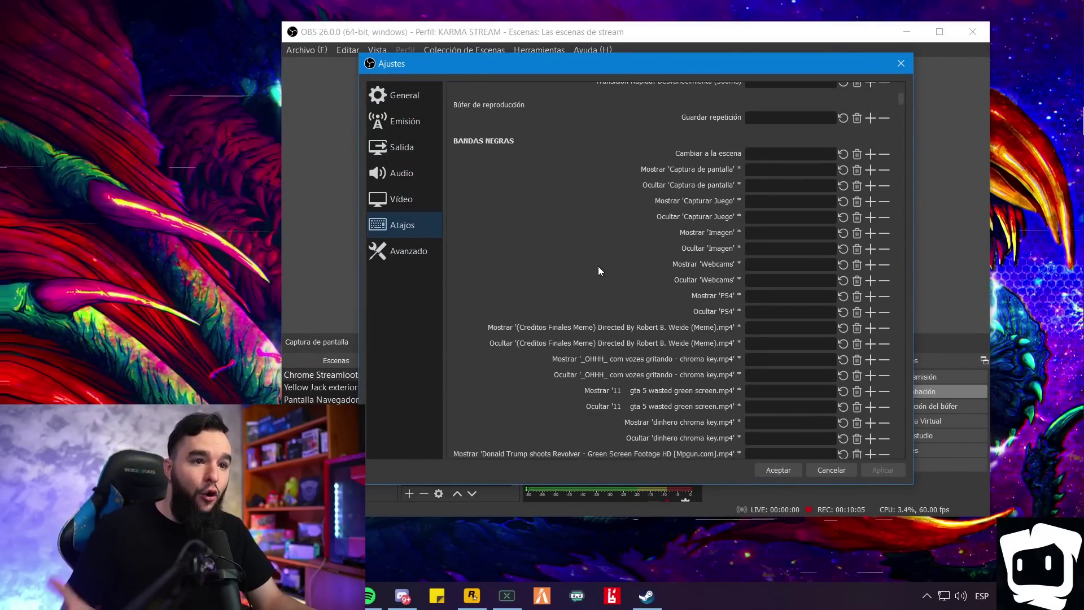
pyautogui.scroll(-10, 600, 268)
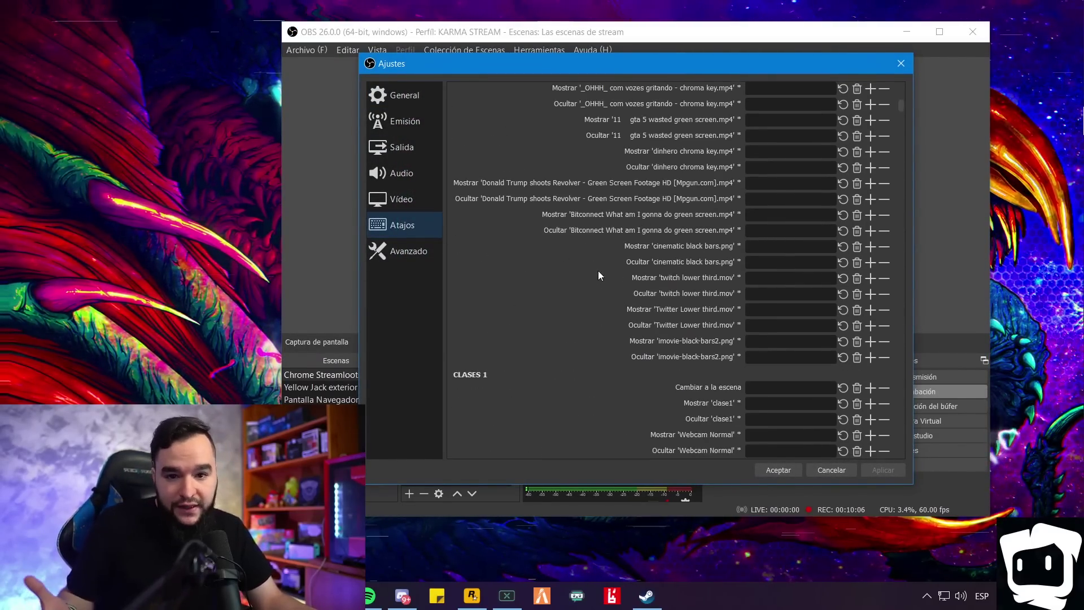
pyautogui.scroll(-15, 591, 303)
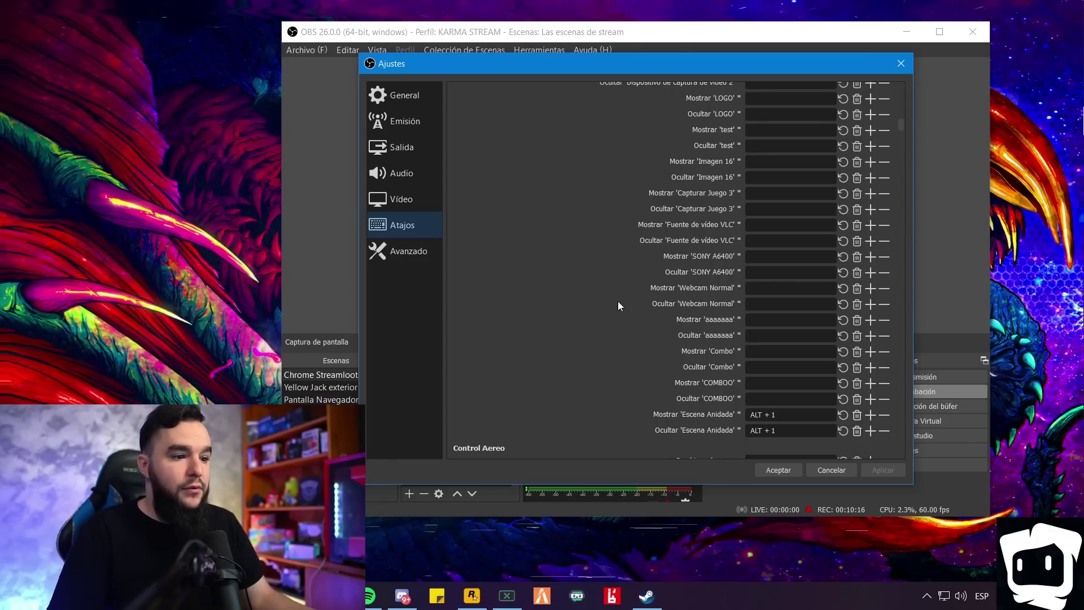
pyautogui.scroll(-3, 618, 303)
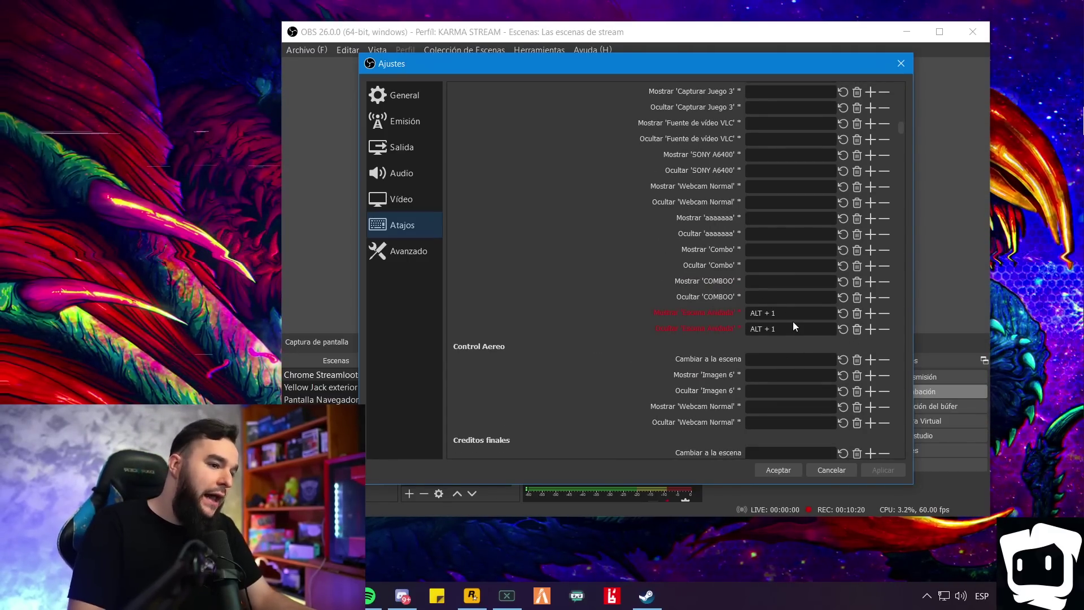
pyautogui.moveTo(651, 68); pyautogui.dragTo(764, 18)
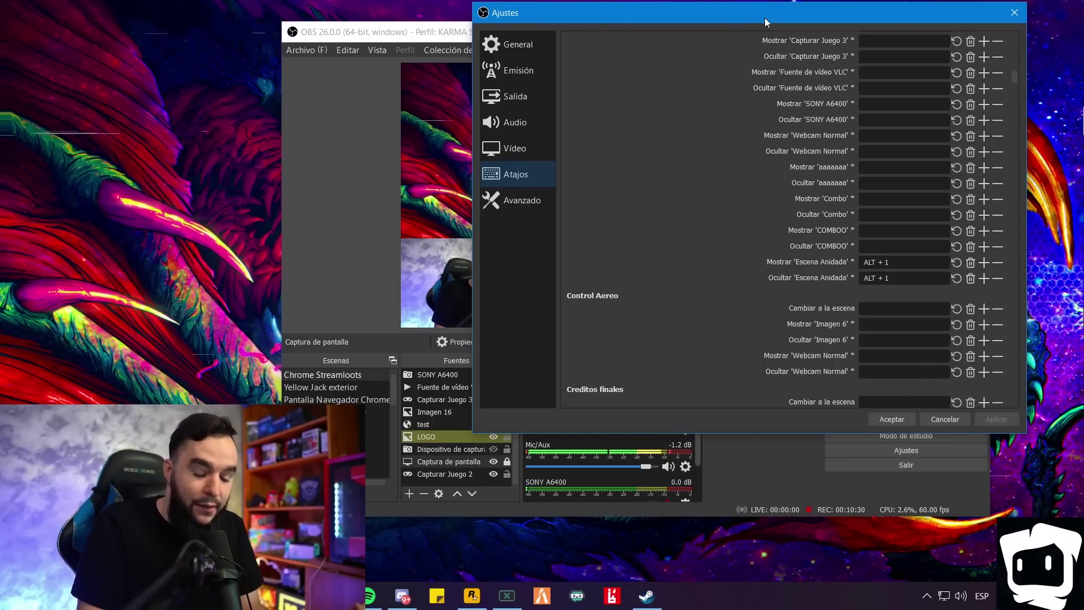
pyautogui.click(945, 419)
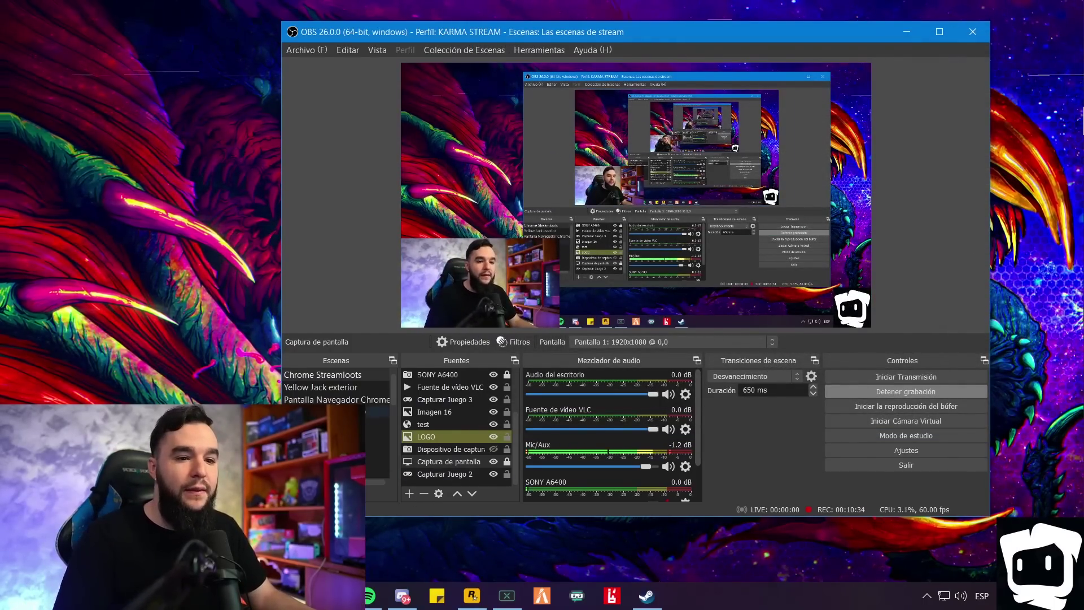
# Step: Assign Alt+2 as the hotkey for switching to the Chrome Streamloots scene and accept the settings
pyautogui.moveTo(472, 33); pyautogui.dragTo(551, 25)
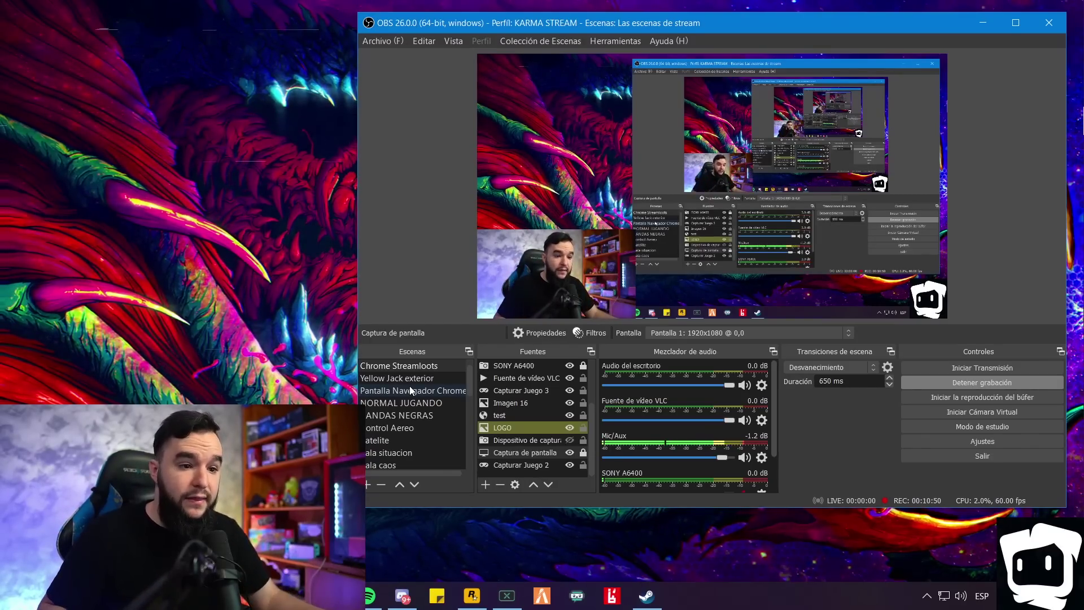
pyautogui.click(984, 442)
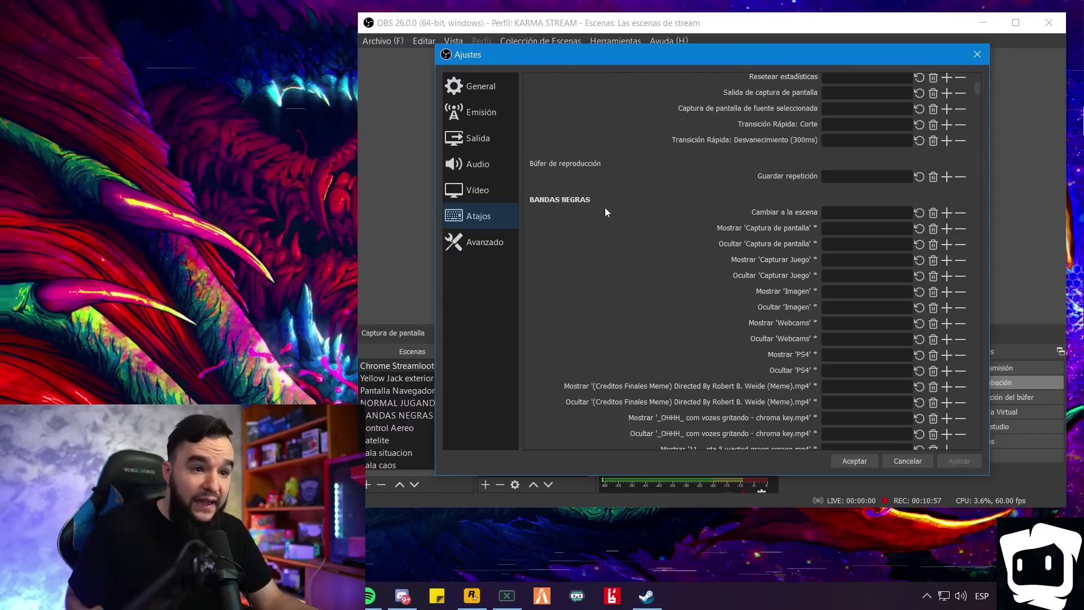
pyautogui.scroll(-1, 695, 235)
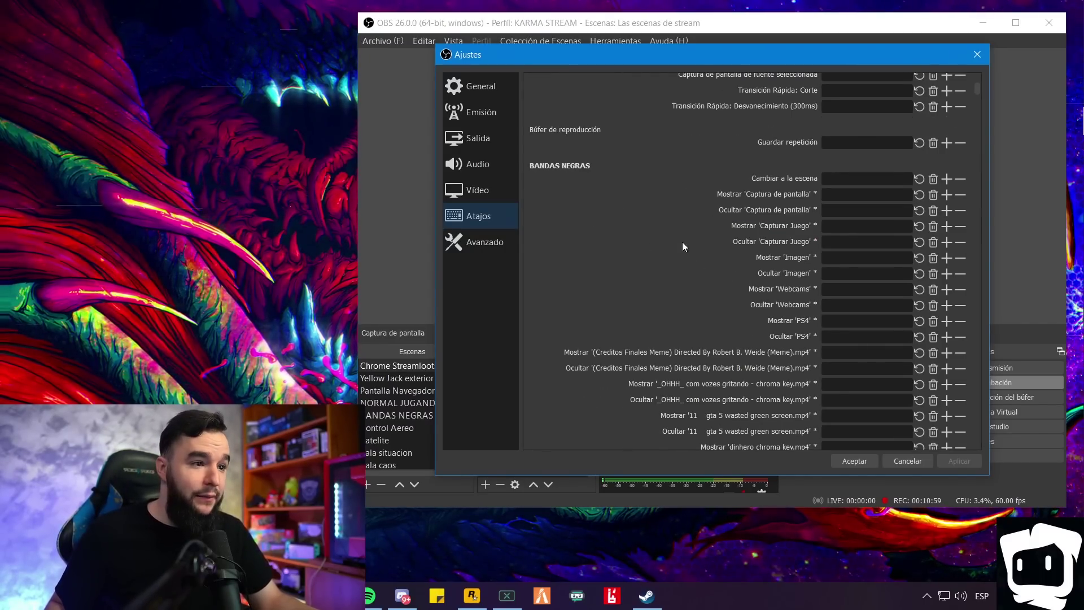
pyautogui.scroll(-11, 750, 191)
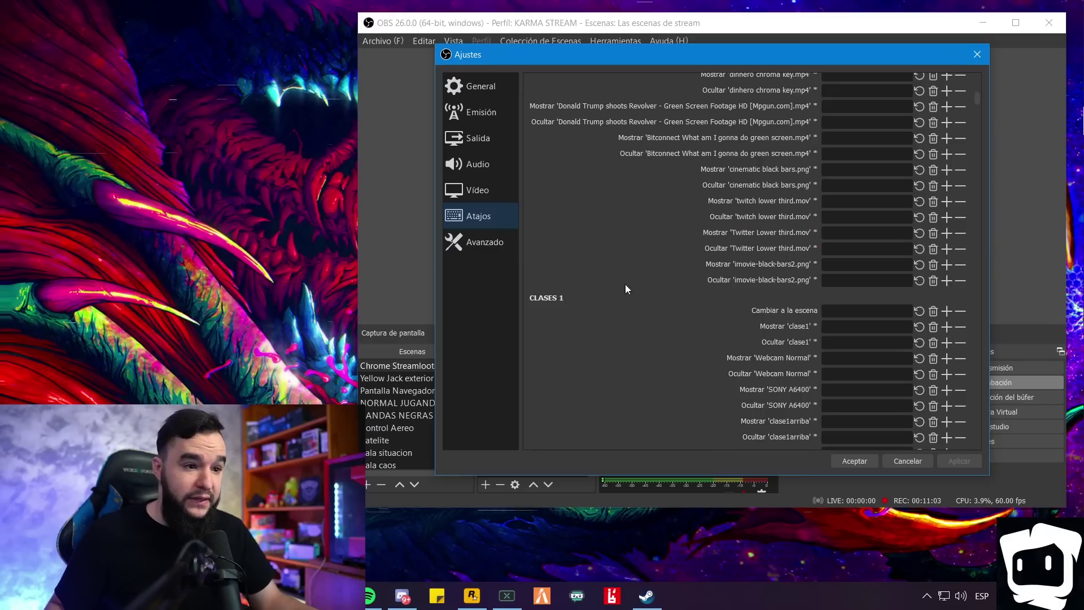
pyautogui.scroll(-3, 626, 288)
pyautogui.scroll(-15, 655, 297)
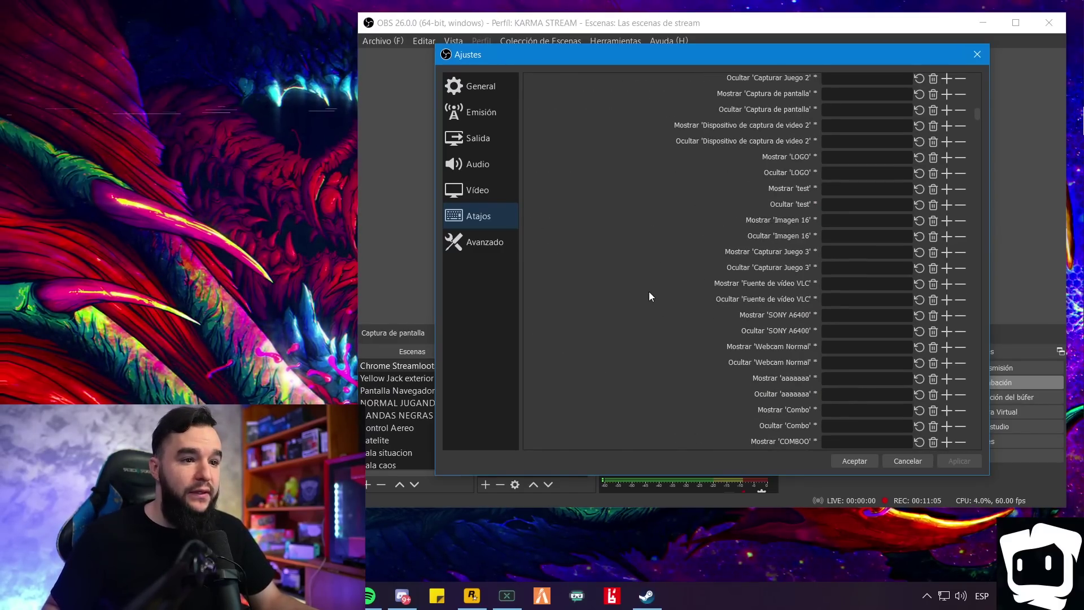
pyautogui.scroll(15, 653, 291)
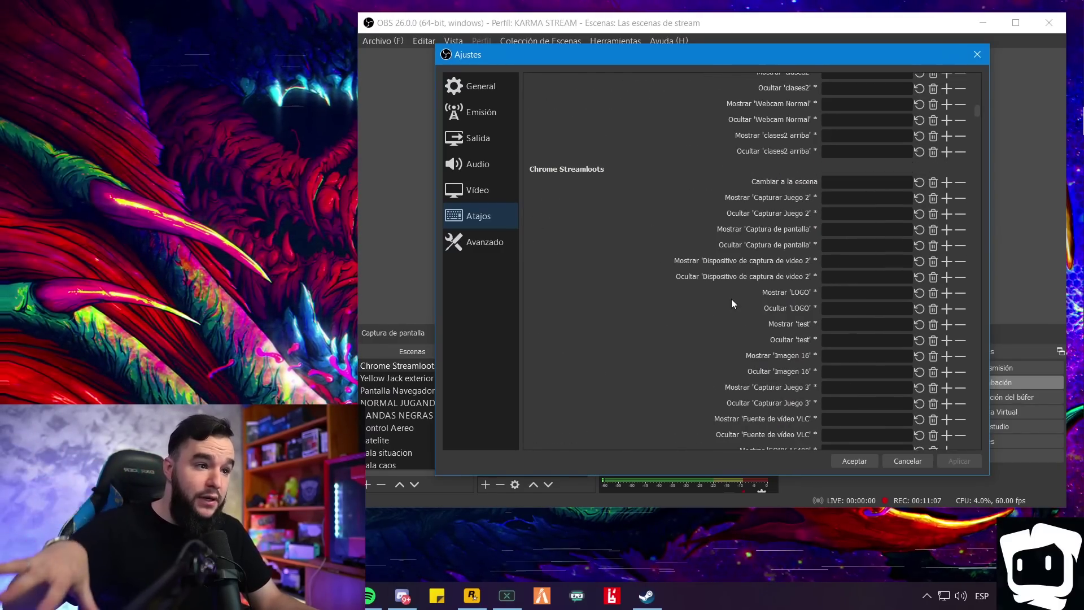
pyautogui.scroll(-14, 730, 299)
pyautogui.scroll(9, 743, 290)
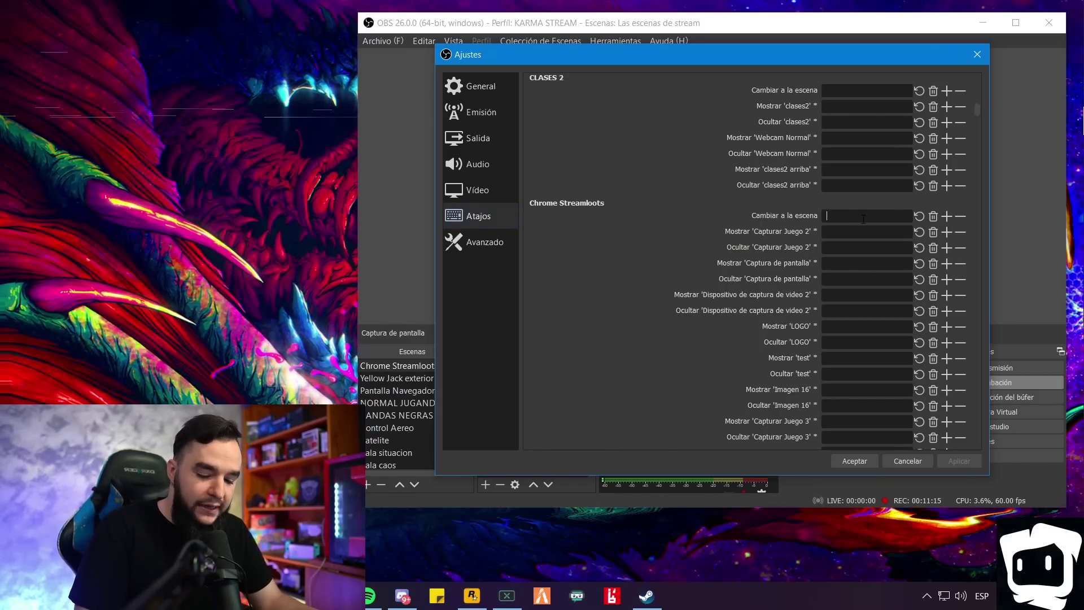
pyautogui.hotkey('alt', '2')
pyautogui.click(872, 463)
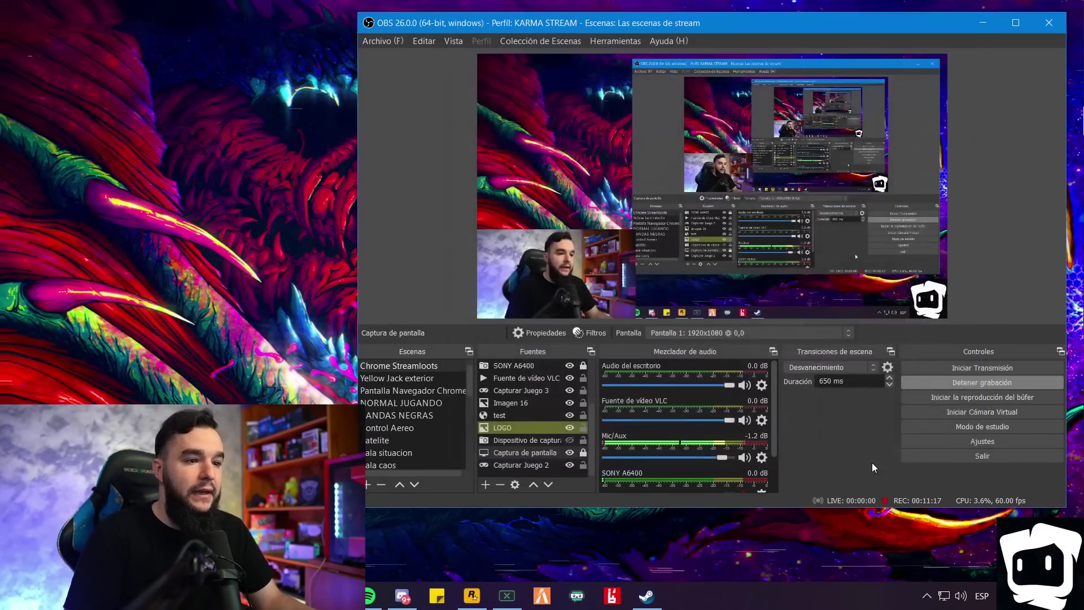